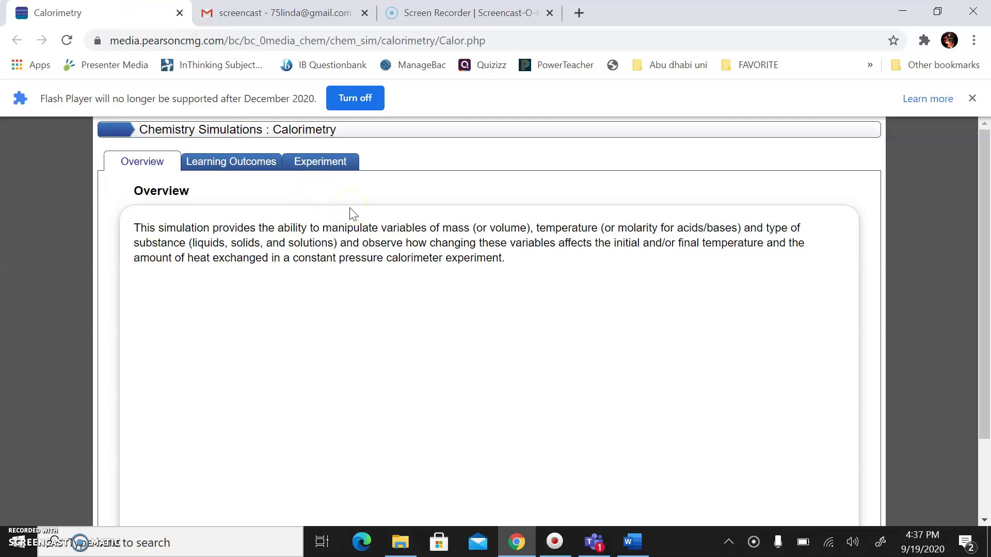
# Open the simulation's Experiment tab to get the demonstration-or-experiment choice
pyautogui.scroll(-2, 482, 310)
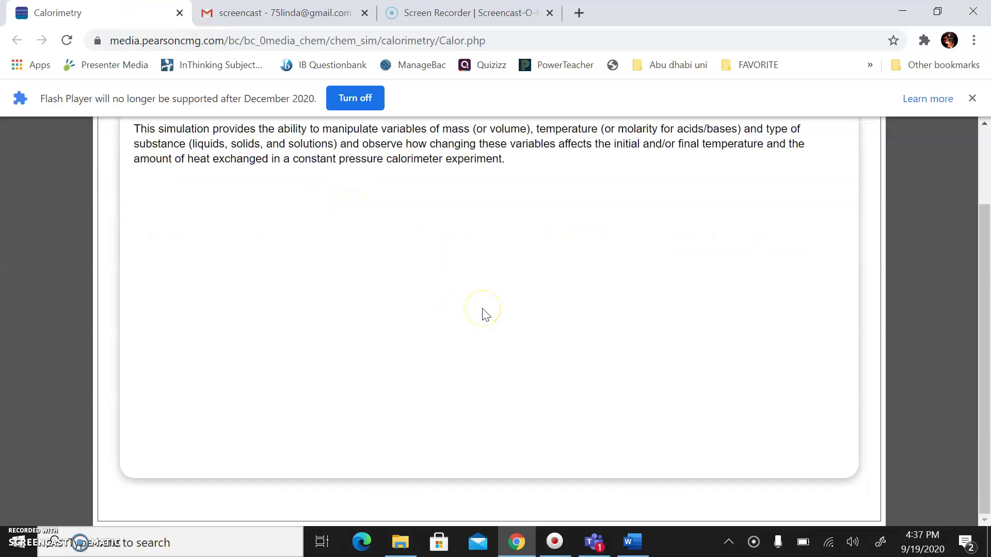
pyautogui.scroll(2, 486, 315)
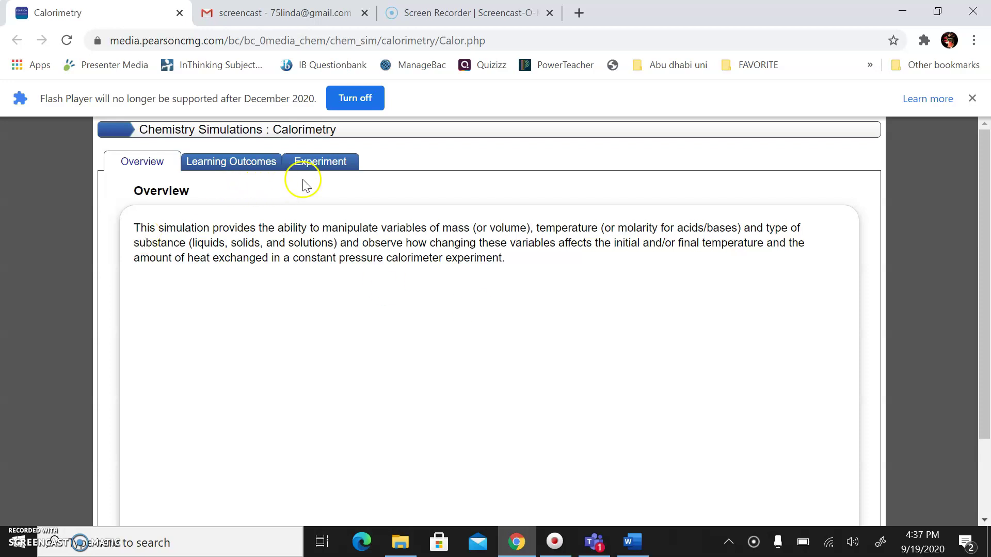
pyautogui.click(321, 169)
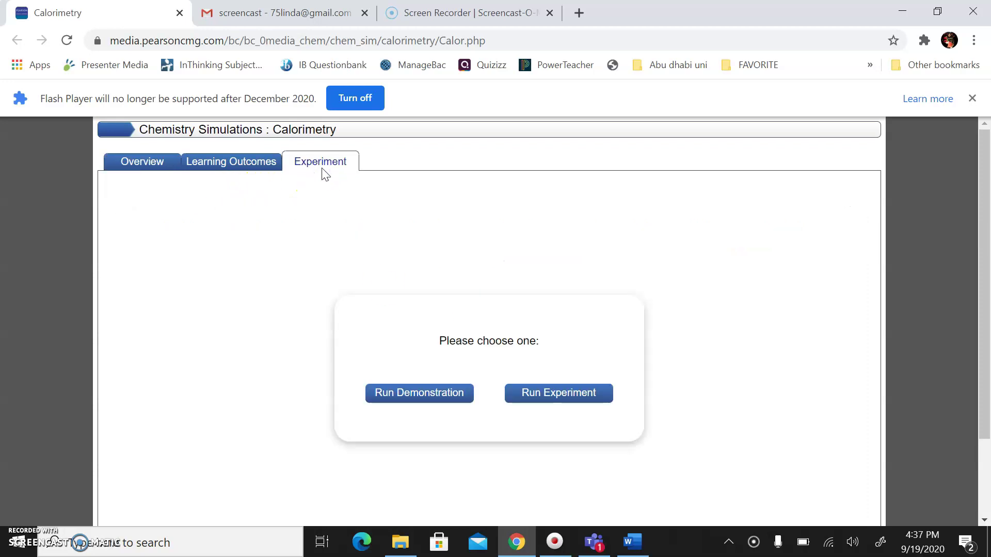
# Choose to run an experiment and pick Copper - Cu from the Solids list for the beaker
pyautogui.click(569, 394)
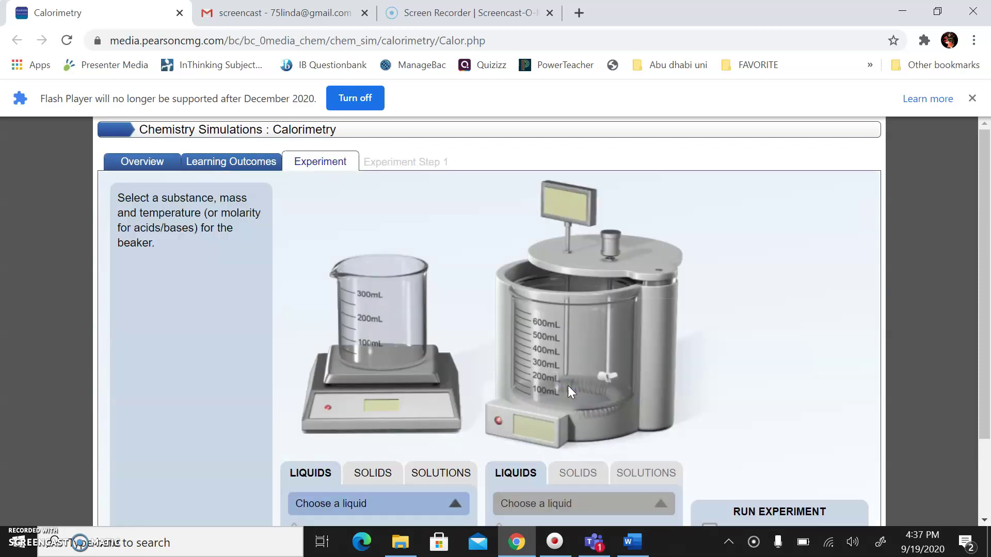
pyautogui.scroll(-2, 692, 367)
pyautogui.scroll(2, 691, 367)
pyautogui.scroll(-2, 691, 366)
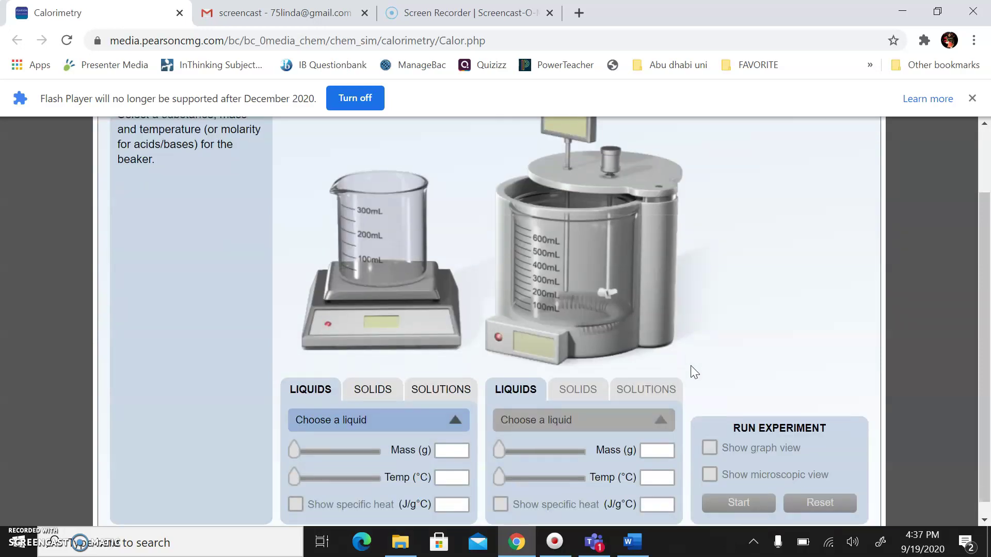
pyautogui.click(372, 391)
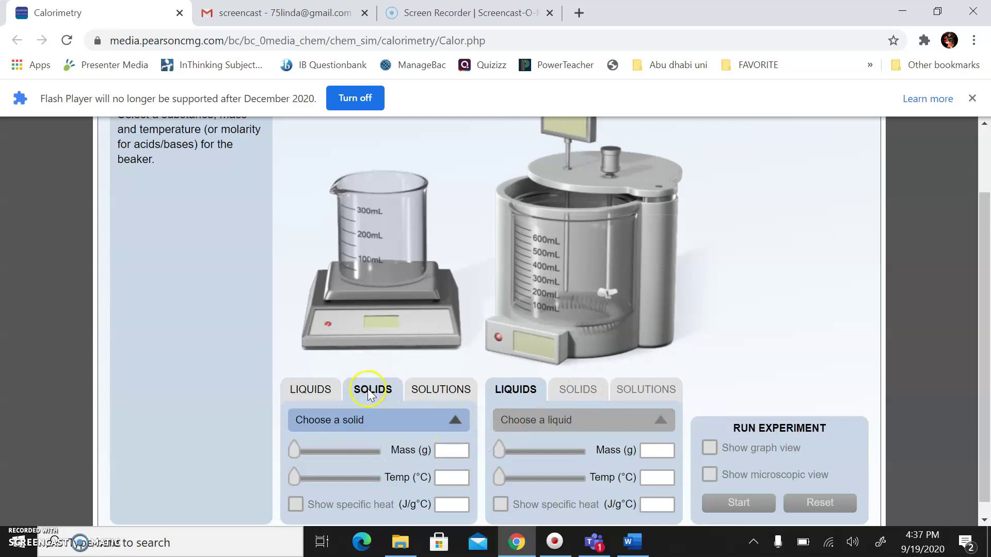
pyautogui.click(455, 419)
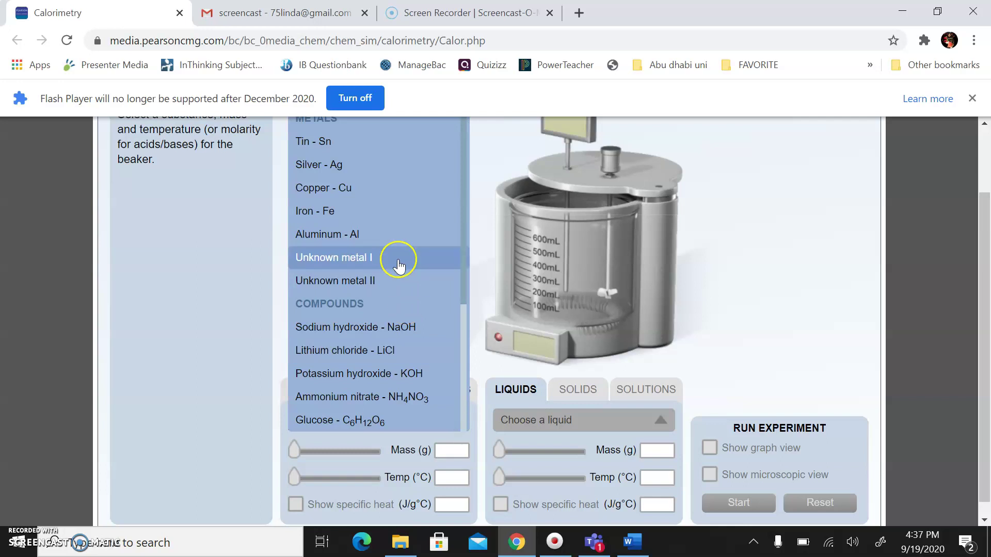
pyautogui.scroll(1, 399, 265)
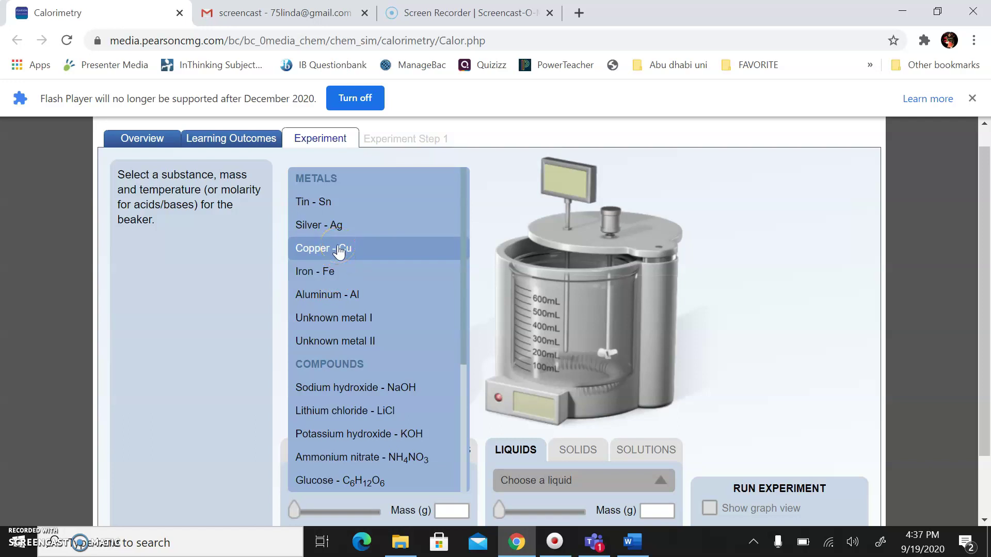
pyautogui.click(339, 252)
# Set the copper sample to 9.00 g at 200 °C and continue with Next
pyautogui.scroll(-1, 378, 372)
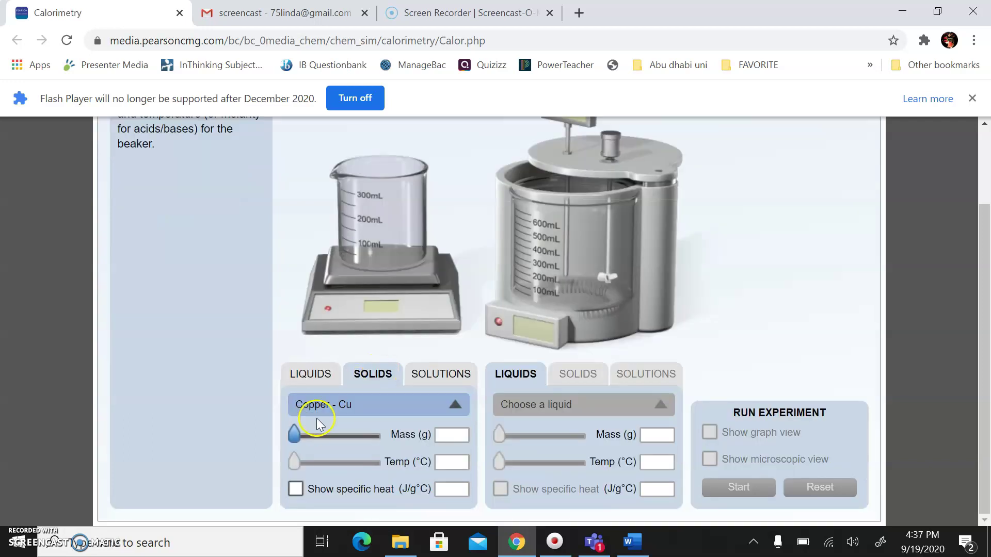
pyautogui.moveTo(303, 434)
pyautogui.mouseDown()
pyautogui.moveTo(296, 429)
pyautogui.moveTo(304, 432)
pyautogui.mouseUp()
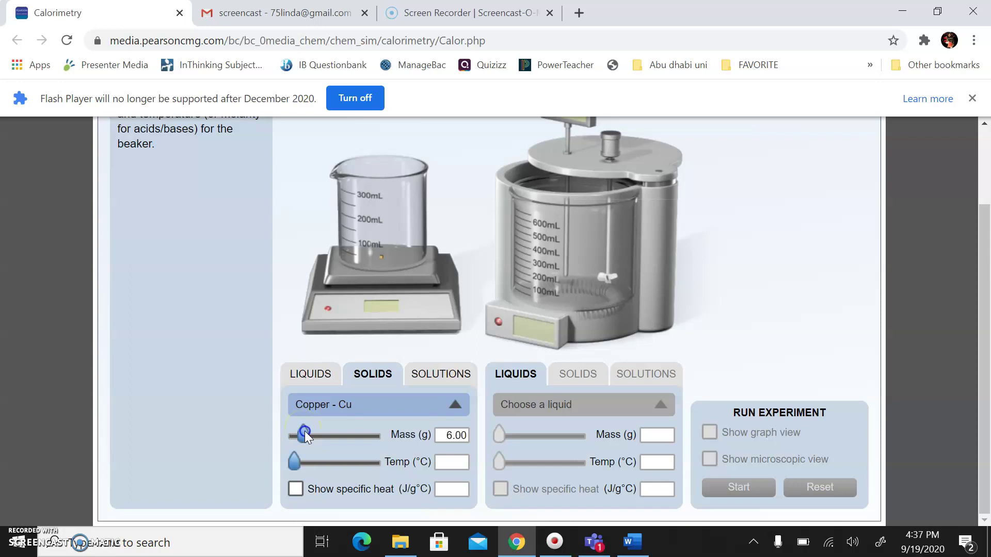
pyautogui.moveTo(305, 431); pyautogui.dragTo(308, 429)
pyautogui.moveTo(293, 461); pyautogui.dragTo(390, 461)
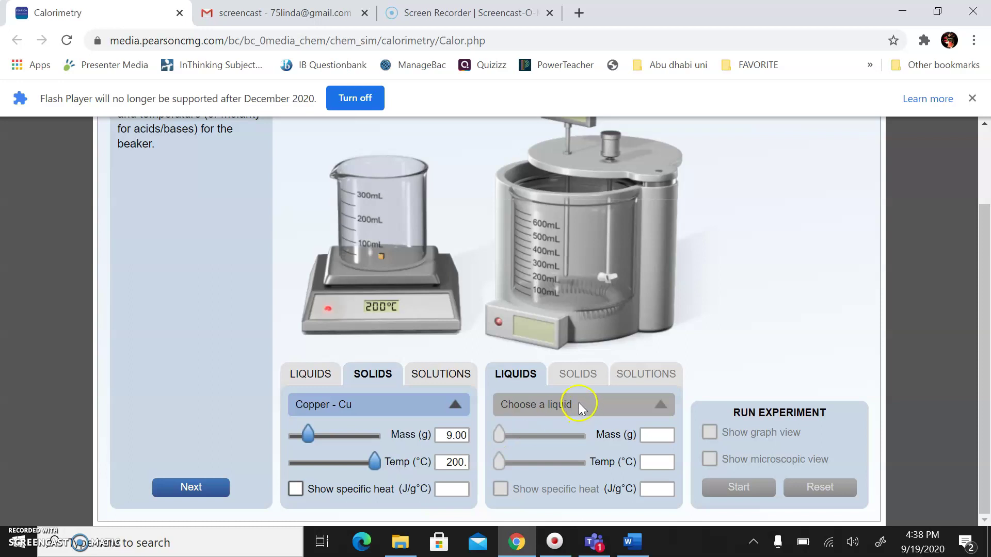
pyautogui.click(206, 490)
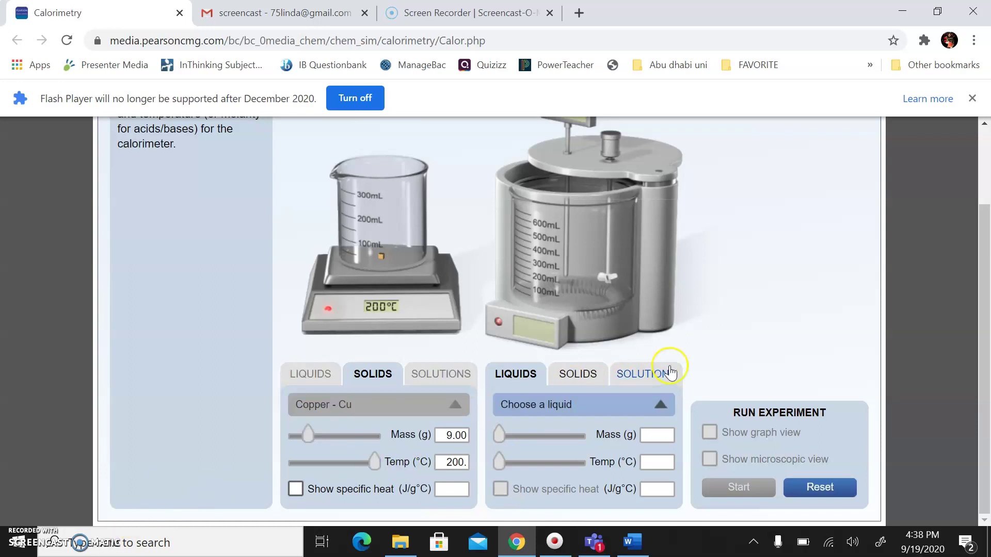
# Select Water - H2O as the calorimeter liquid and set its mass to 100 g at 20.0 °C
pyautogui.click(658, 404)
pyautogui.click(537, 289)
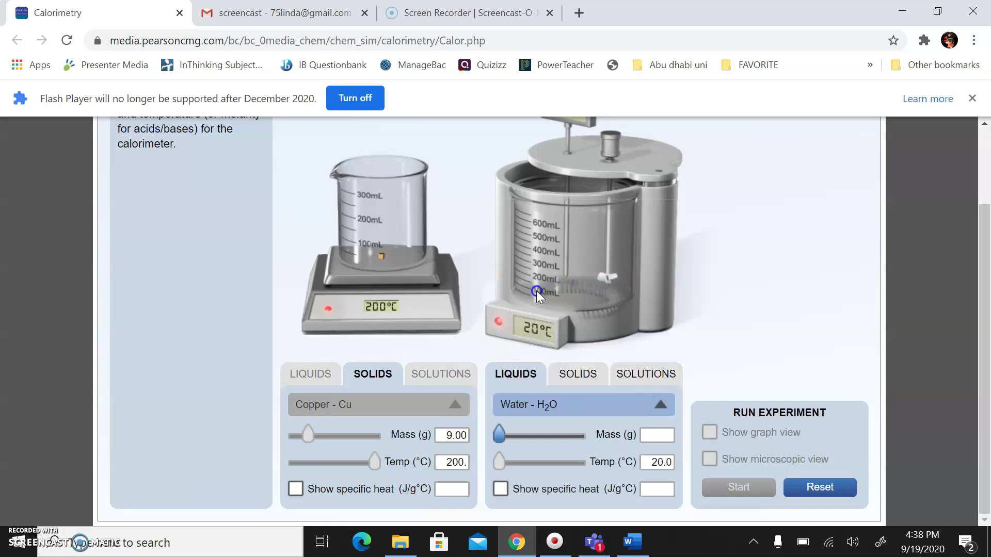
pyautogui.click(499, 437)
pyautogui.moveTo(499, 438); pyautogui.dragTo(527, 439)
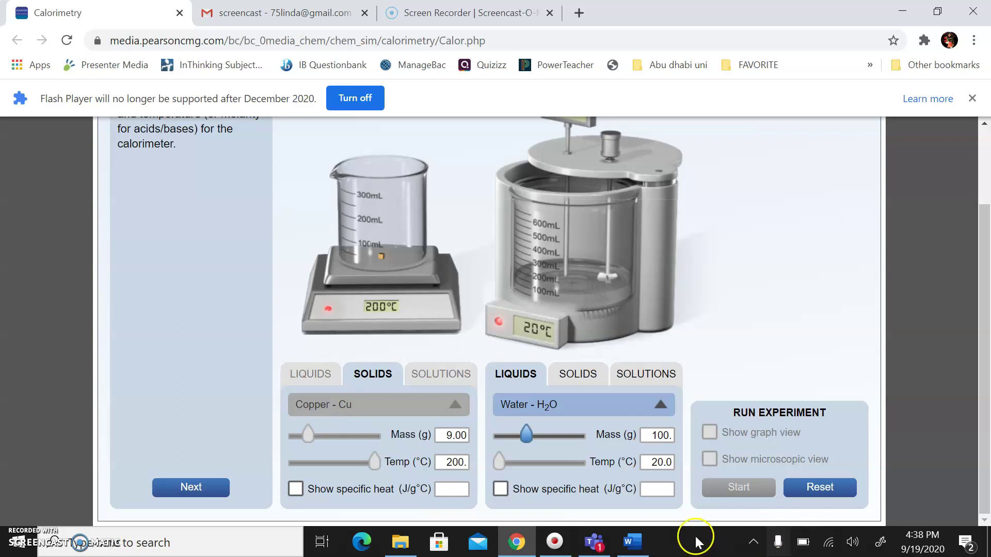
pyautogui.click(630, 542)
pyautogui.scroll(-15, 530, 386)
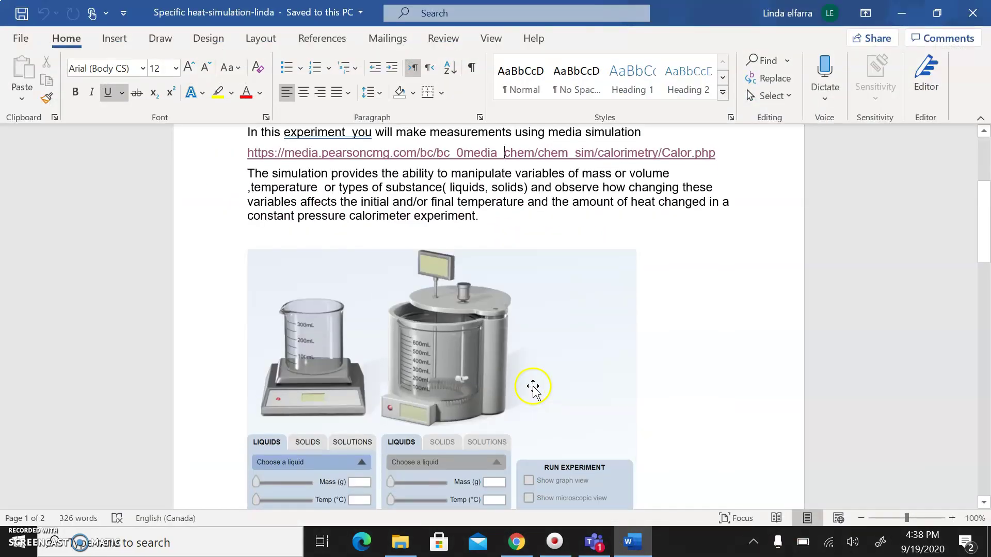
pyautogui.scroll(-1, 530, 387)
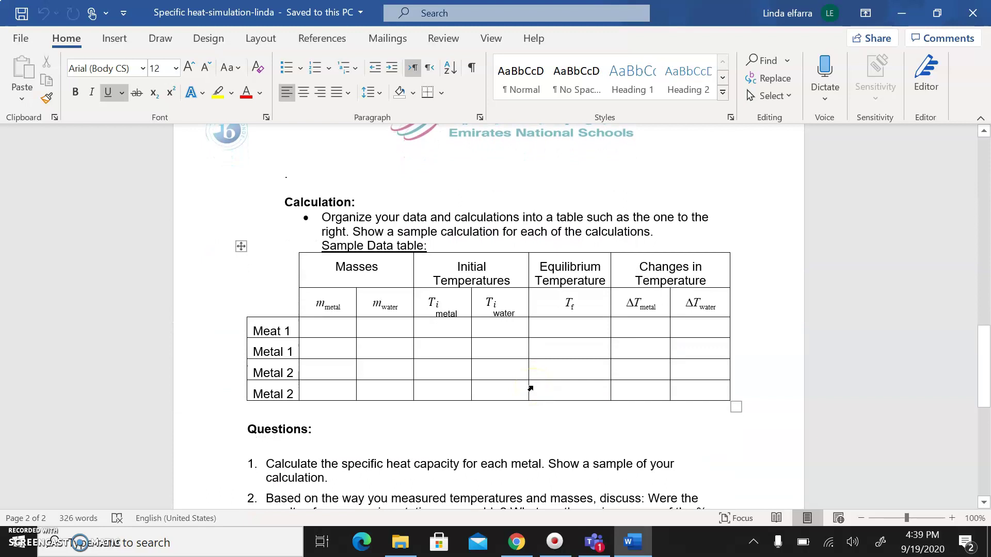
pyautogui.click(327, 323)
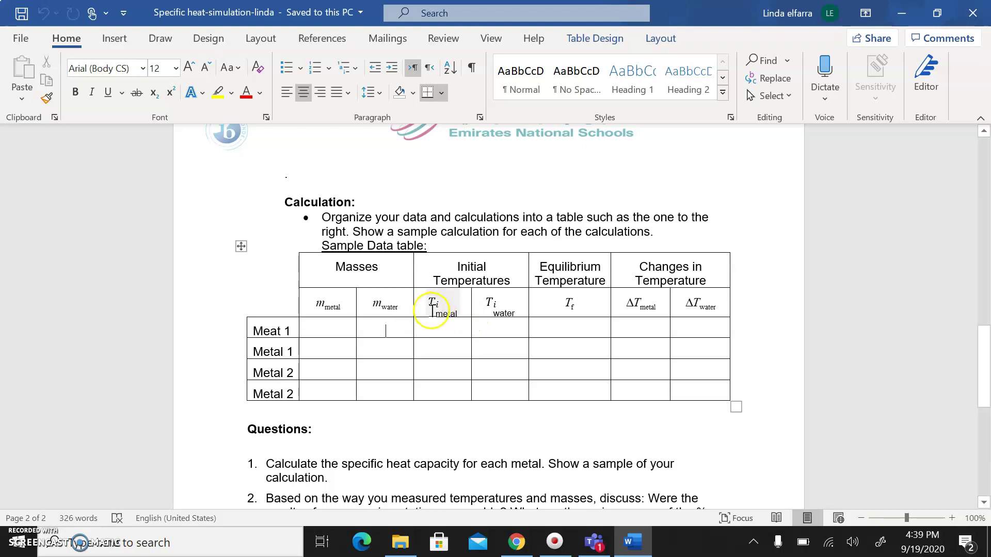
pyautogui.click(446, 329)
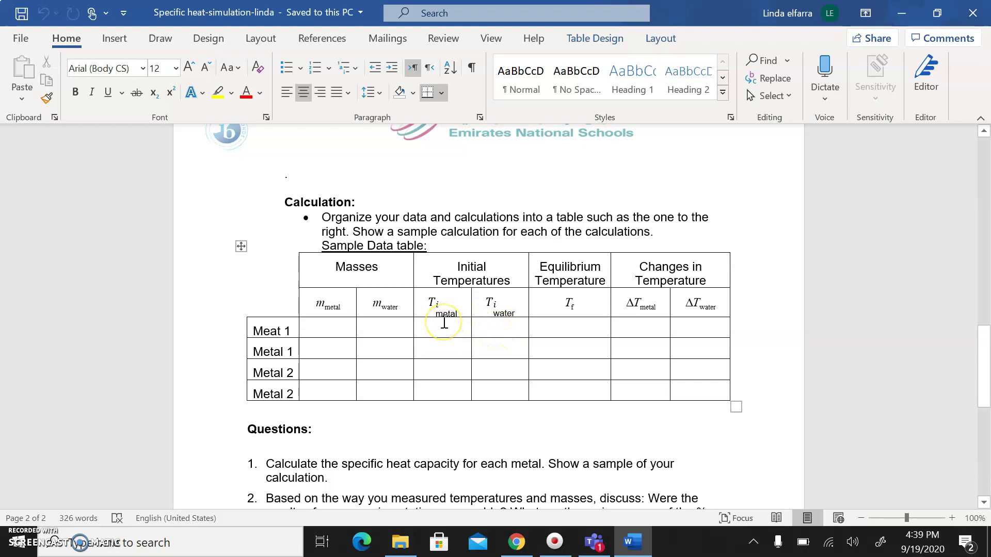
pyautogui.click(511, 327)
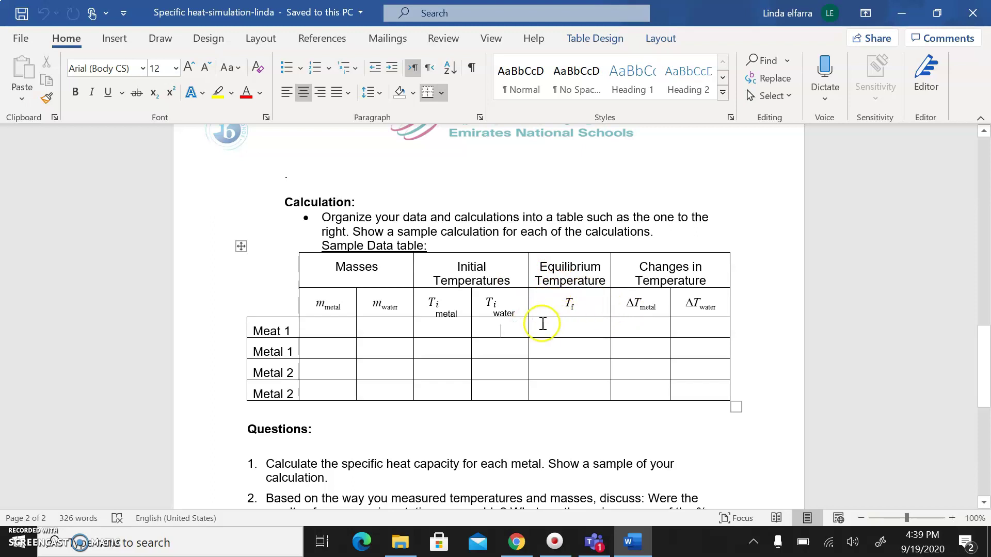
pyautogui.click(511, 546)
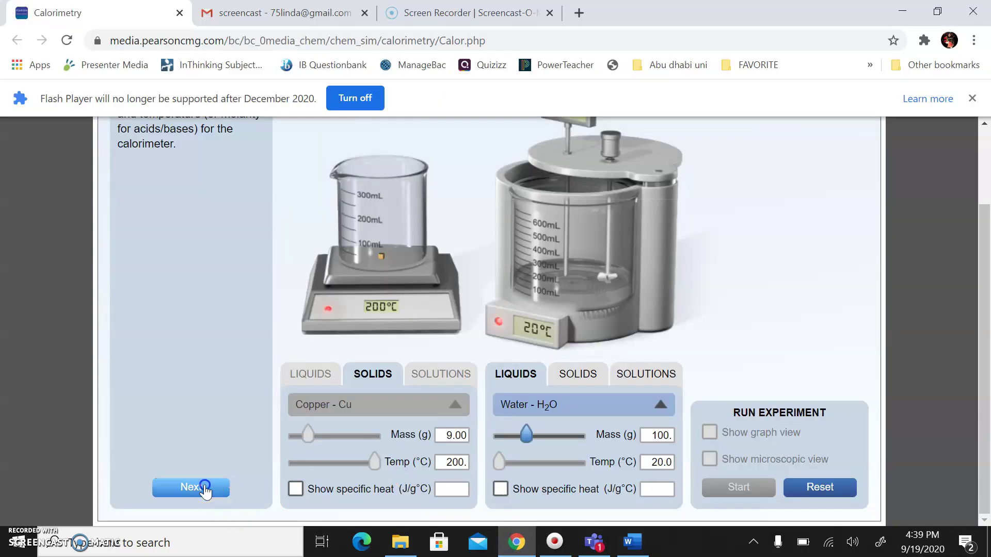
# Confirm the calorimeter setup and run the experiment until it settles at 21.48 °C
pyautogui.click(205, 487)
pyautogui.click(737, 489)
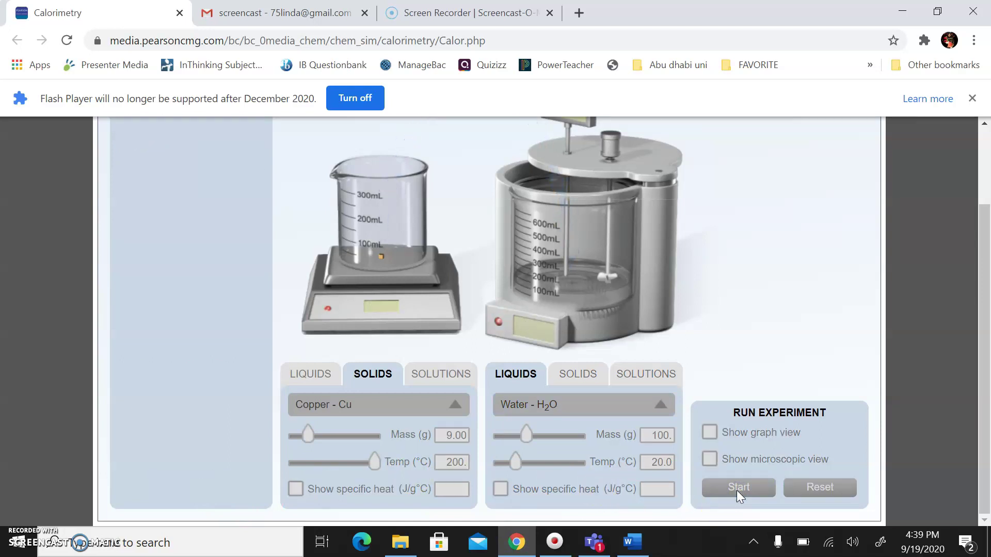
pyautogui.scroll(1, 769, 383)
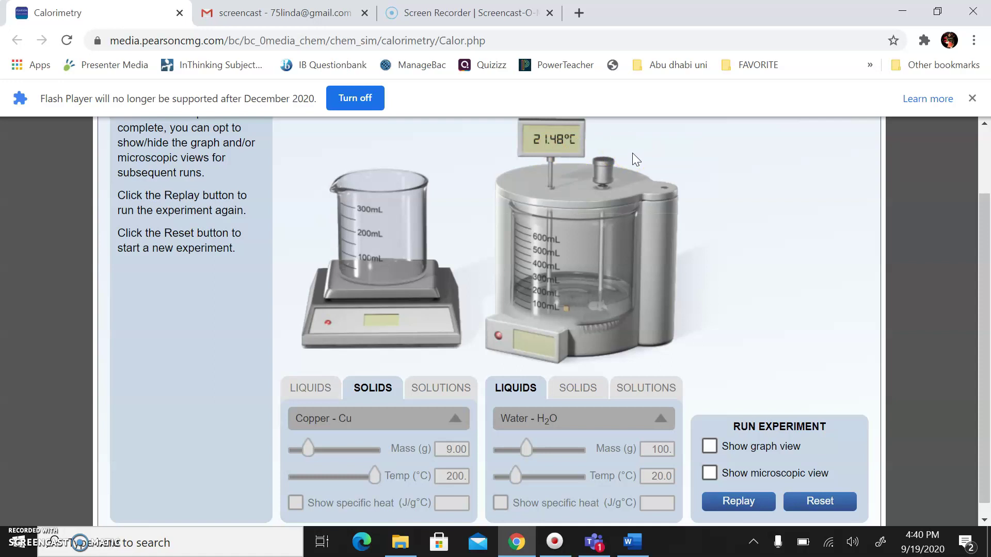
# Switch to the Word worksheet and select the Meat 1 equilibrium and water temperature-change cells
pyautogui.click(632, 542)
pyautogui.click(569, 329)
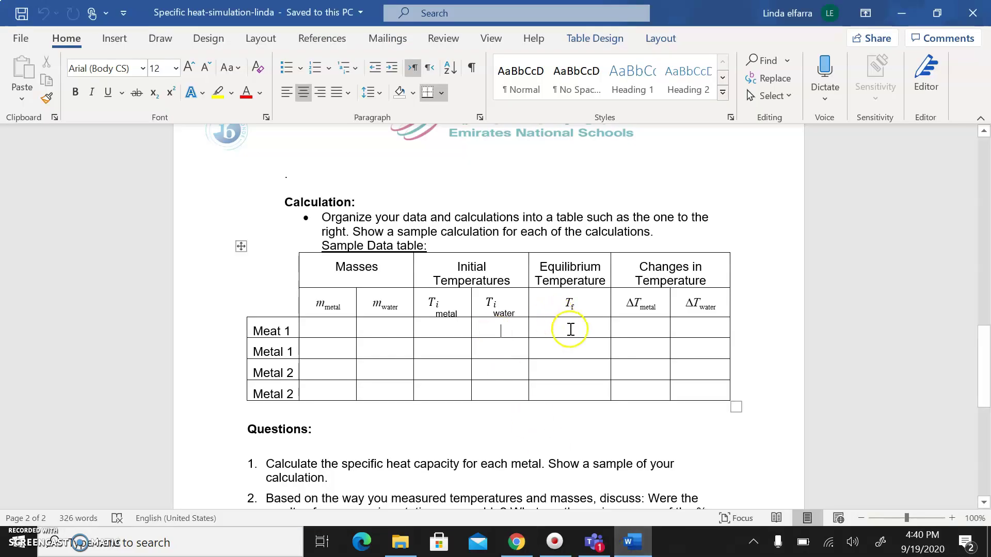
pyautogui.click(692, 324)
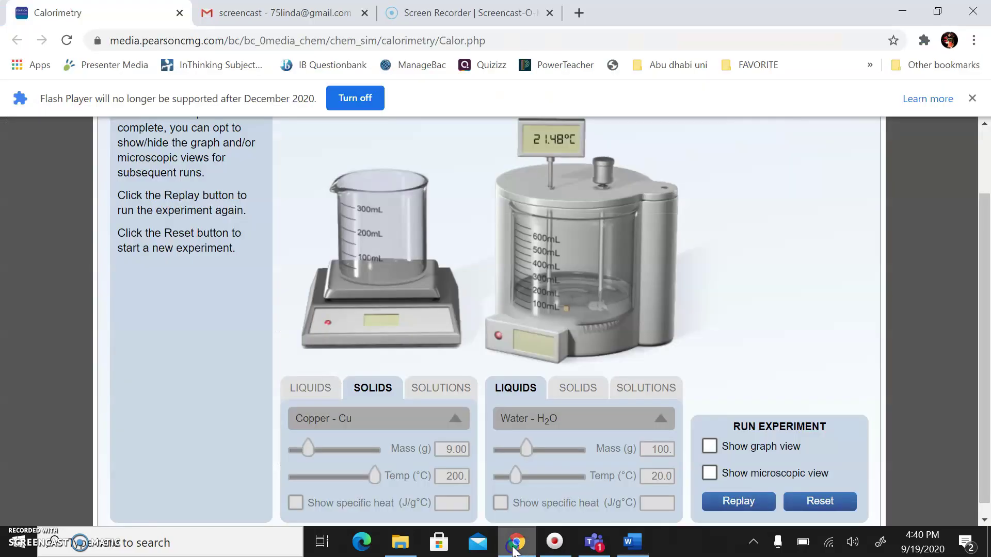
# Return to the simulation, reset it, and choose Copper - Cu as the solid
pyautogui.click(516, 542)
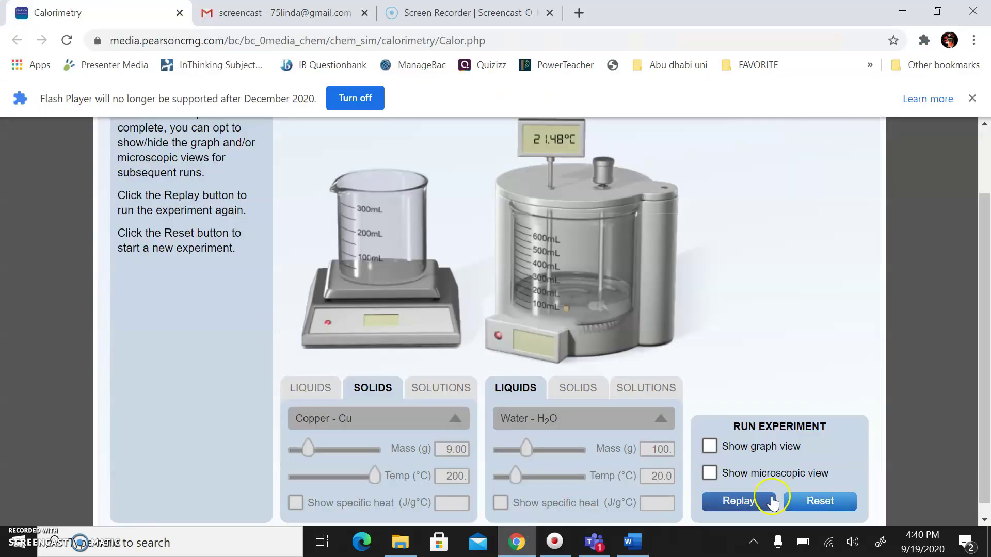
pyautogui.click(832, 503)
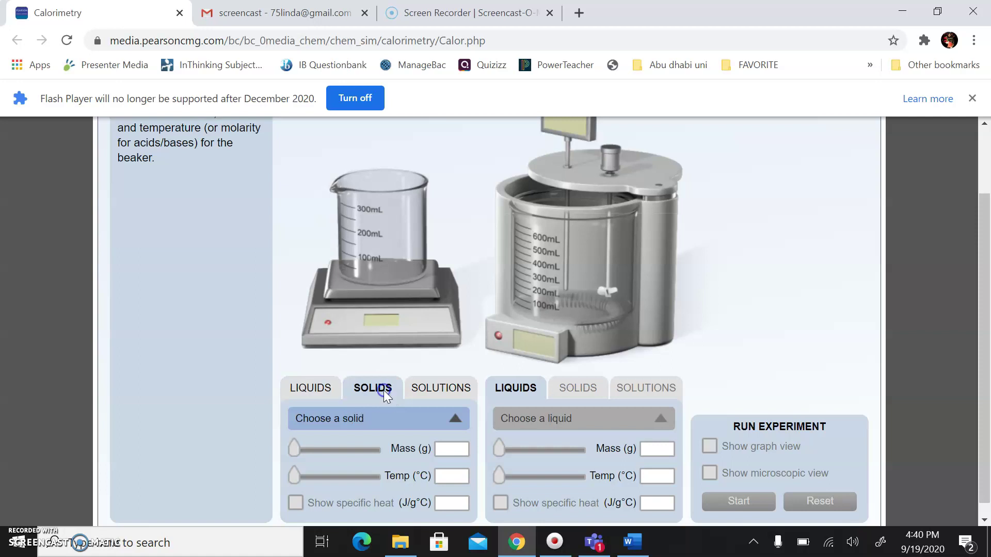
pyautogui.click(450, 418)
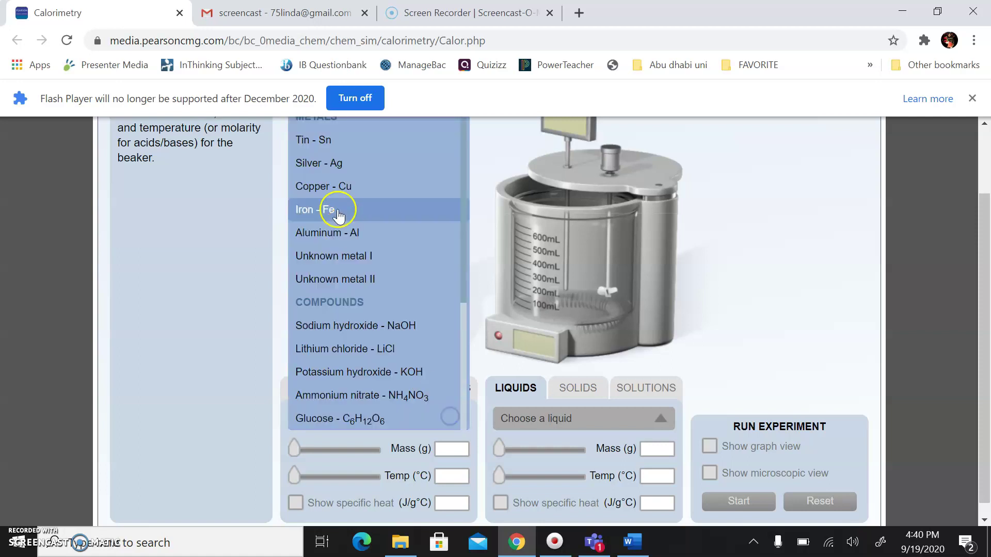
pyautogui.click(353, 189)
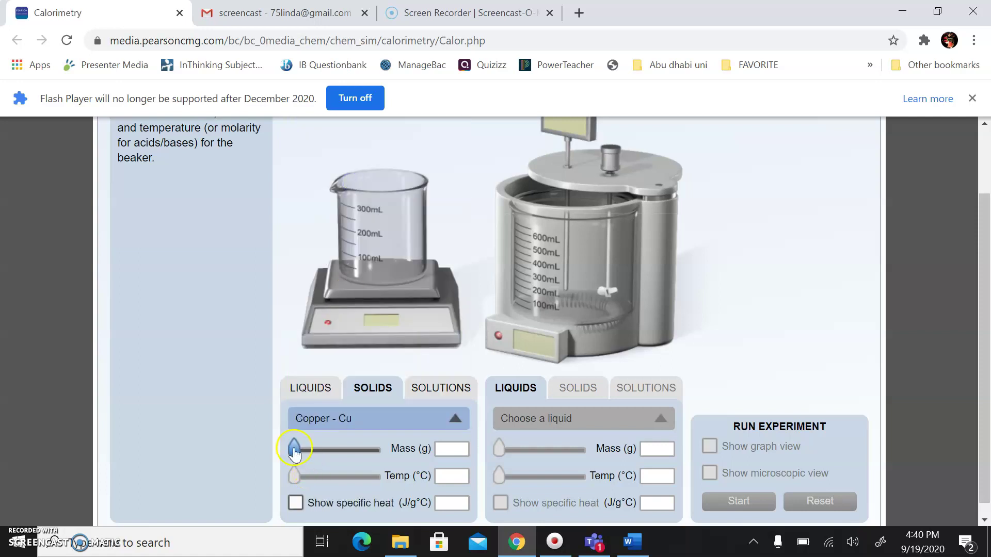
# Set the copper sample to 43.0 g at 200 °C and continue with Next
pyautogui.moveTo(295, 453); pyautogui.dragTo(364, 453)
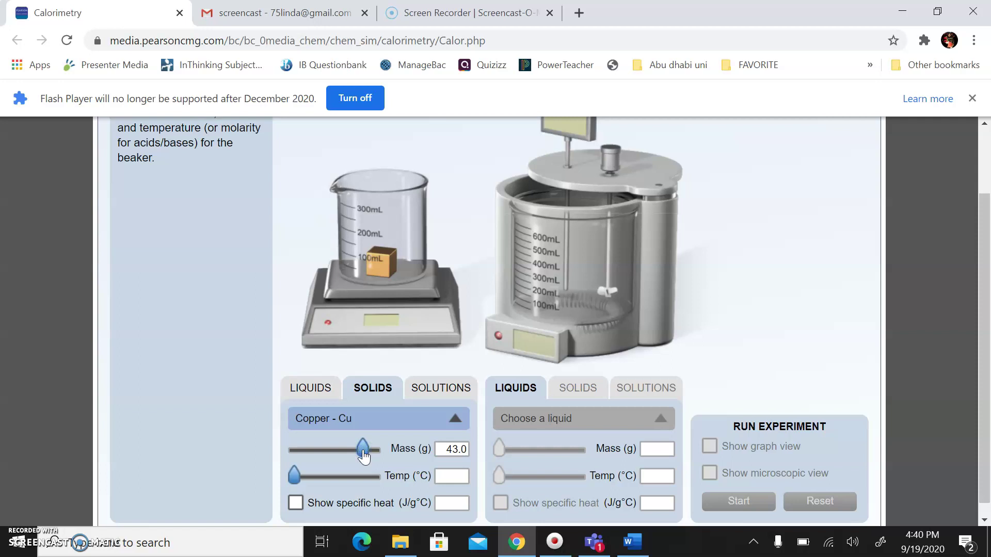
pyautogui.click(295, 480)
pyautogui.moveTo(295, 483); pyautogui.dragTo(443, 477)
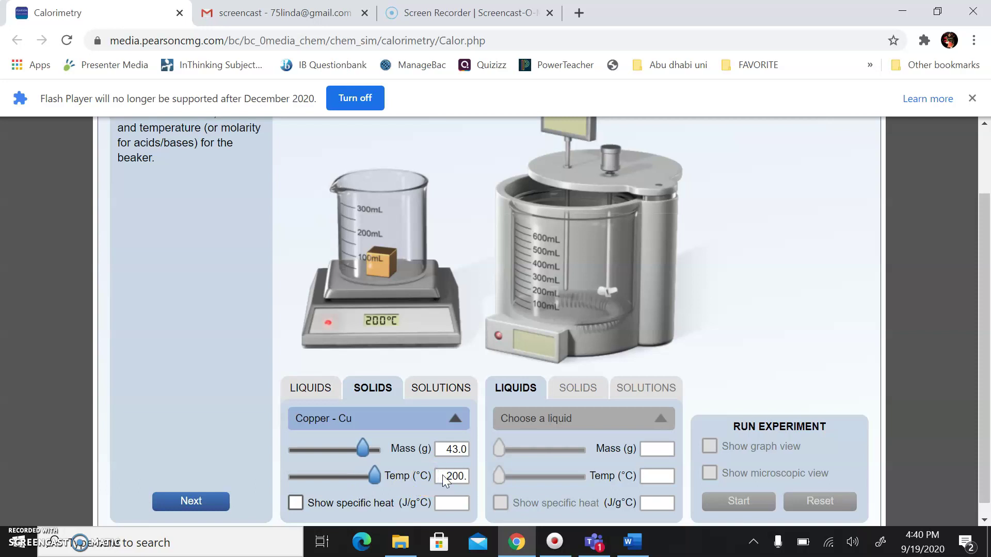
pyautogui.click(194, 501)
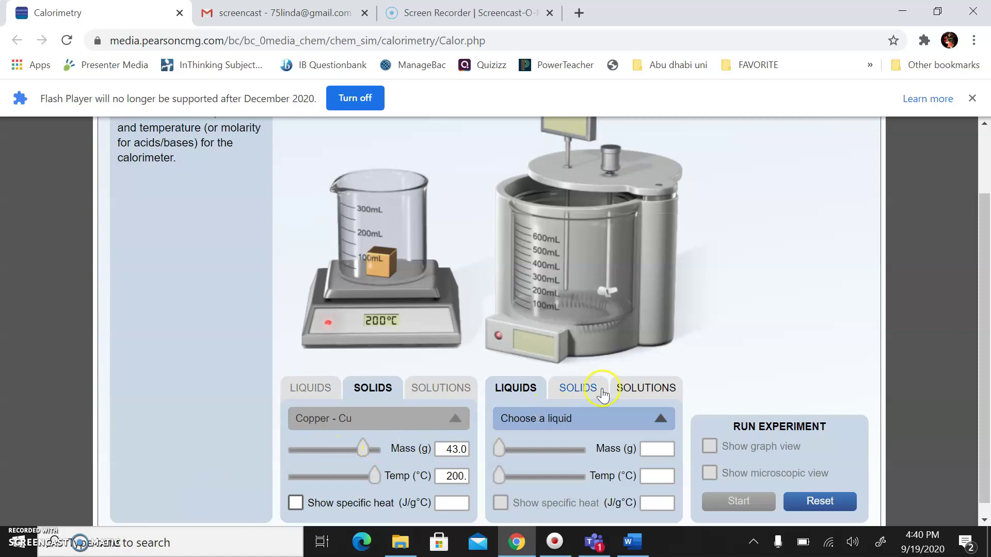
# Fill the calorimeter with 100 g of Water - H2O and run the mix to 26.85 °C
pyautogui.click(659, 419)
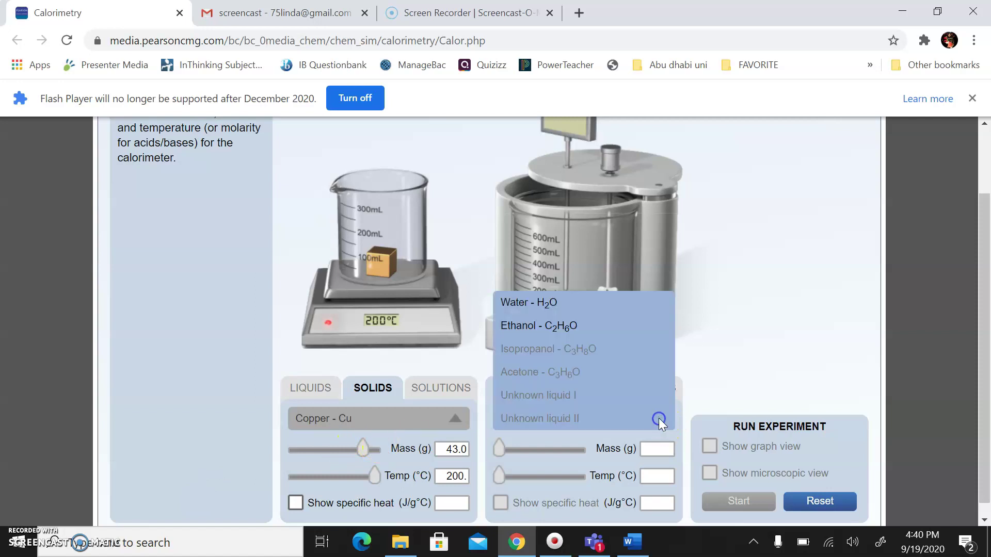
pyautogui.click(557, 308)
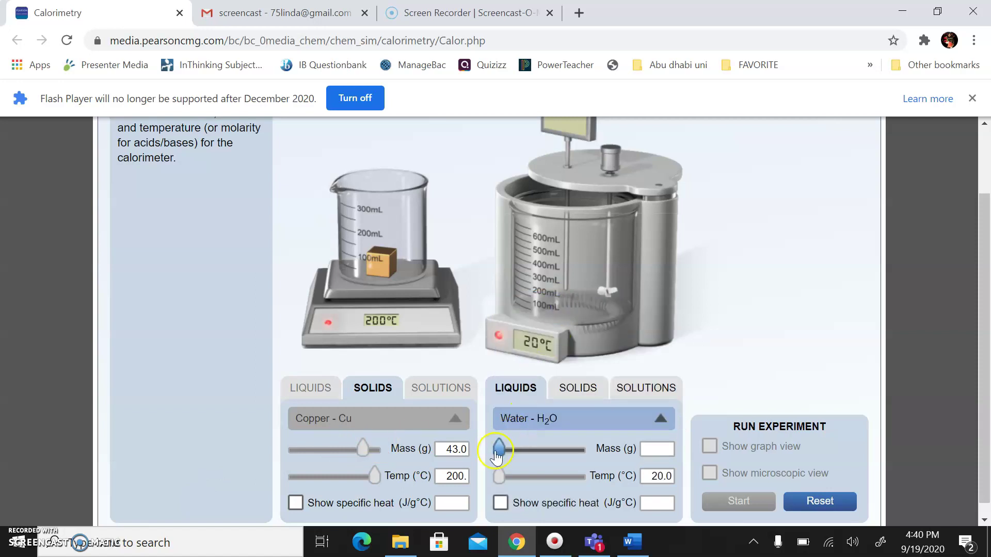
pyautogui.moveTo(497, 450); pyautogui.dragTo(525, 449)
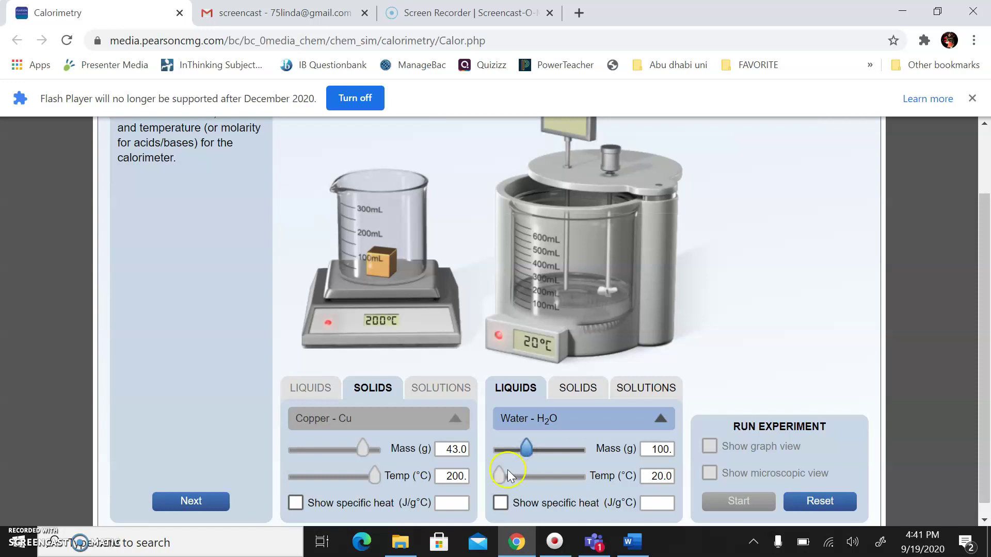
pyautogui.click(657, 475)
pyautogui.click(514, 456)
pyautogui.click(190, 501)
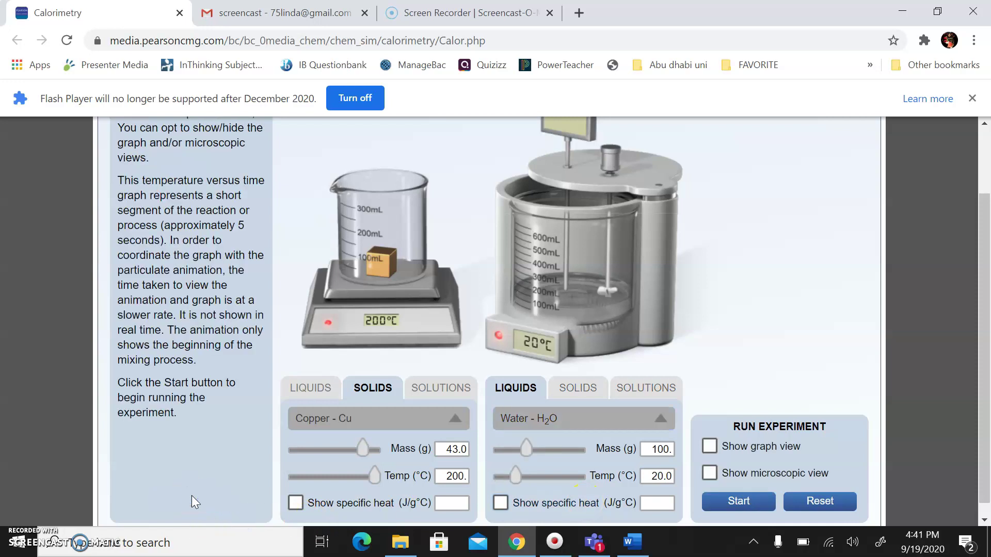
pyautogui.click(732, 501)
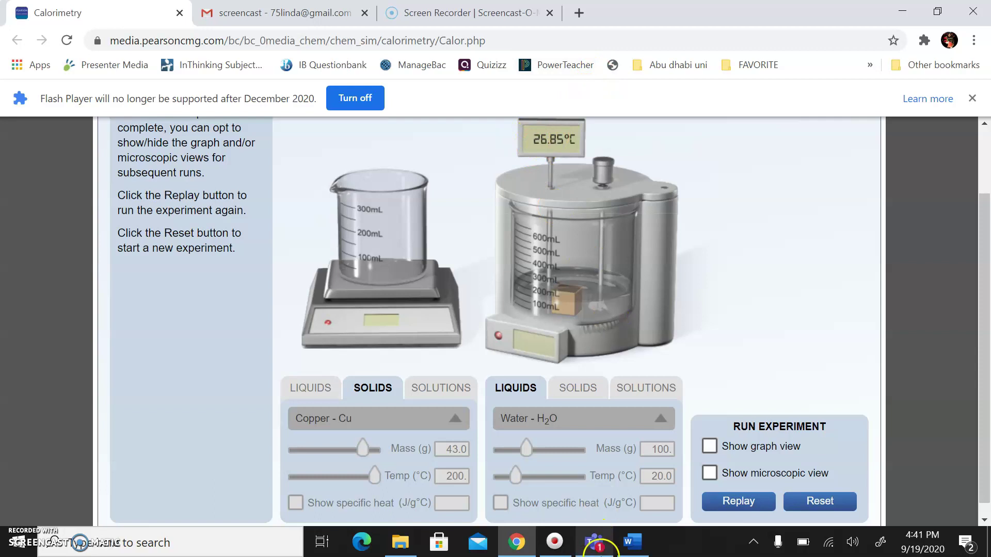
# Switch to Word and go through the Metal 1 mass, initial temperature and final temperature cells
pyautogui.click(632, 542)
pyautogui.click(327, 351)
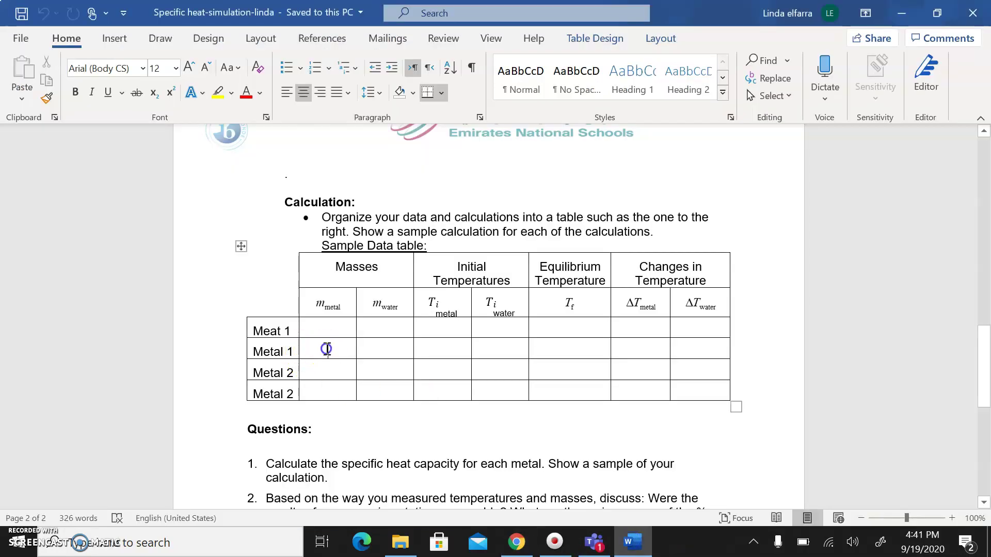
pyautogui.click(309, 351)
pyautogui.click(447, 348)
pyautogui.click(496, 350)
pyautogui.click(570, 348)
# Leave the data table and place the caret in the Meat 1 row label
pyautogui.click(463, 406)
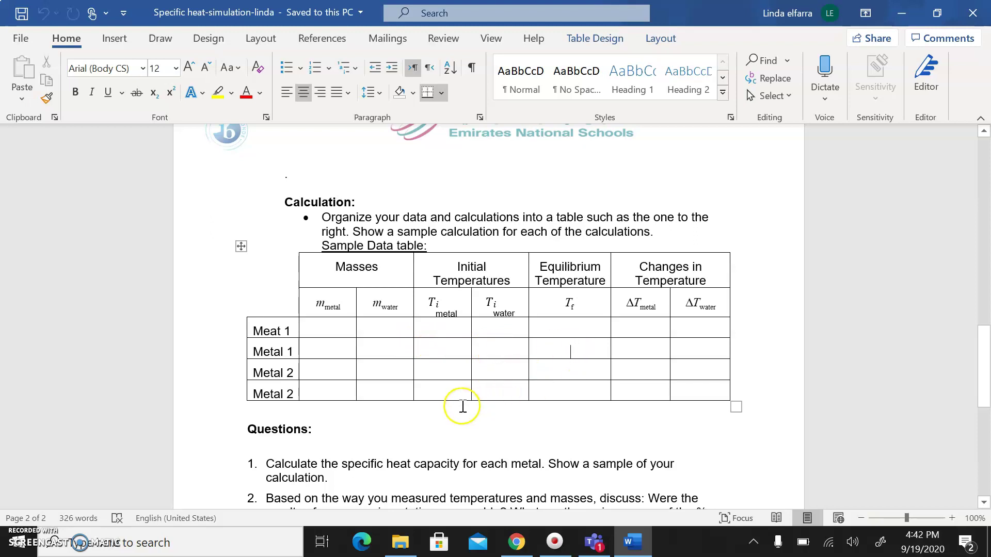
pyautogui.click(288, 331)
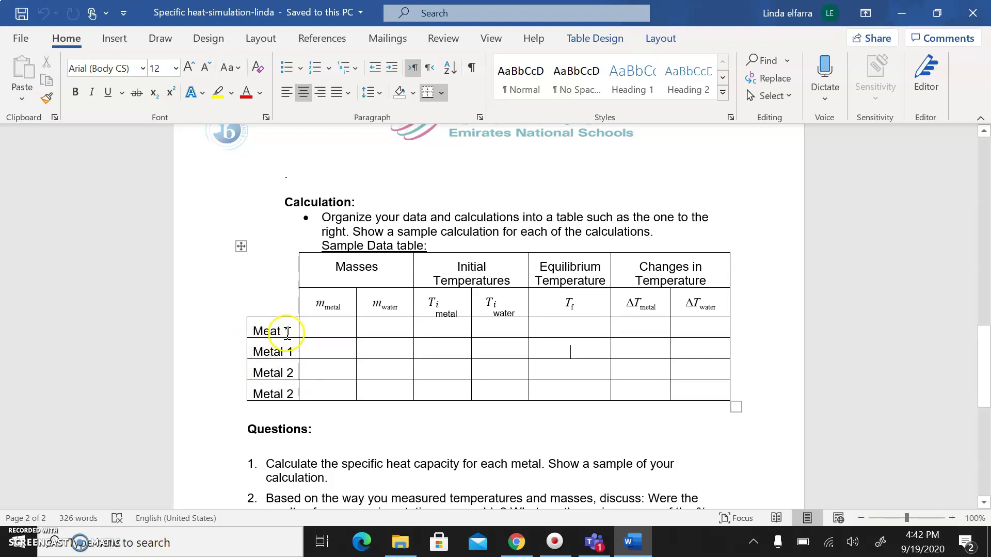
pyautogui.click(292, 329)
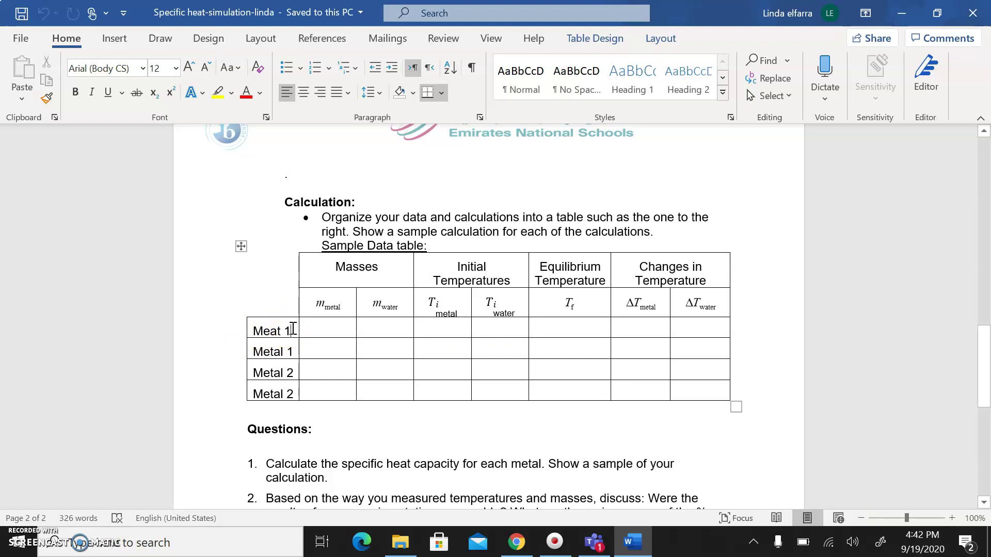
# Select question 1, view the specific heats table (copper 0.386 J/g°C), and return to the introduction
pyautogui.scroll(-3, 393, 469)
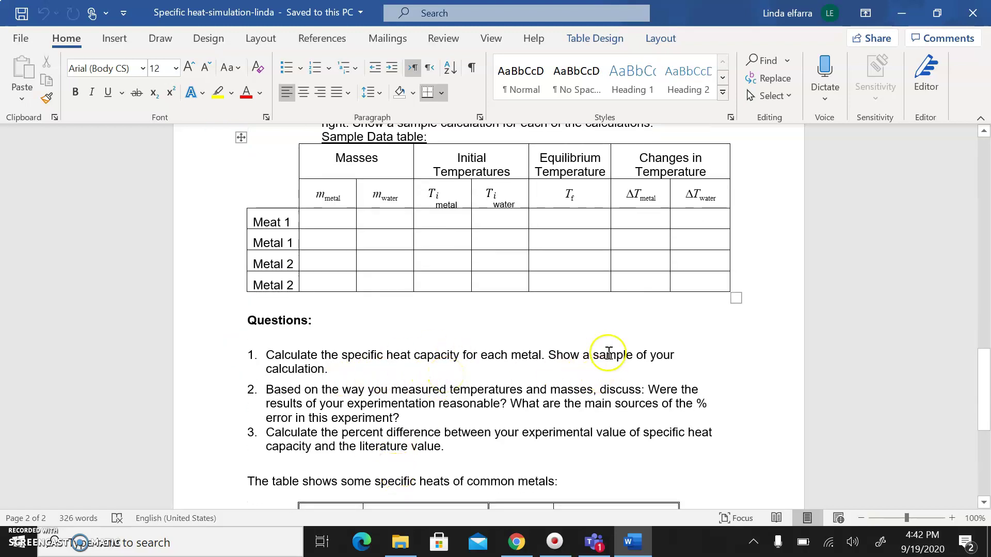
pyautogui.moveTo(354, 369); pyautogui.dragTo(267, 349)
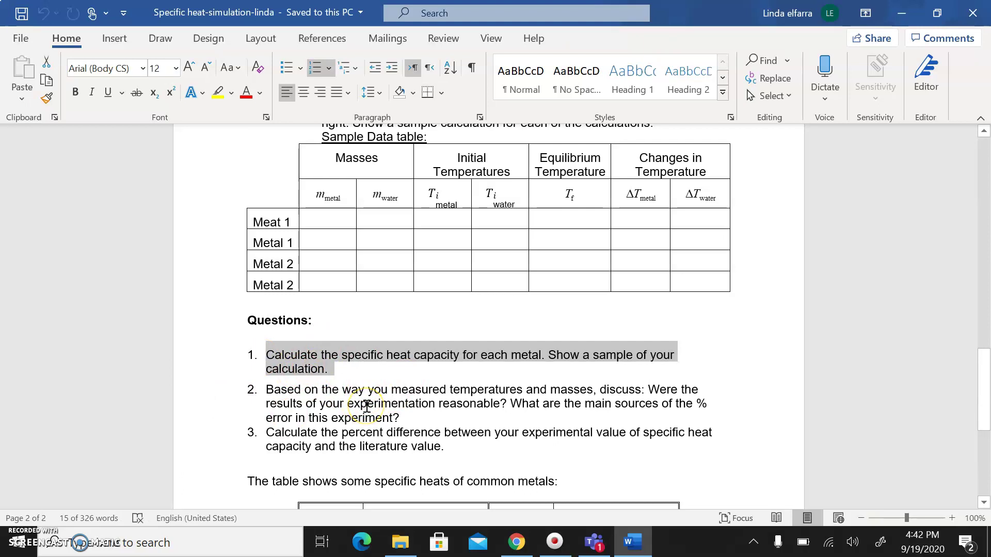
pyautogui.scroll(-6, 366, 407)
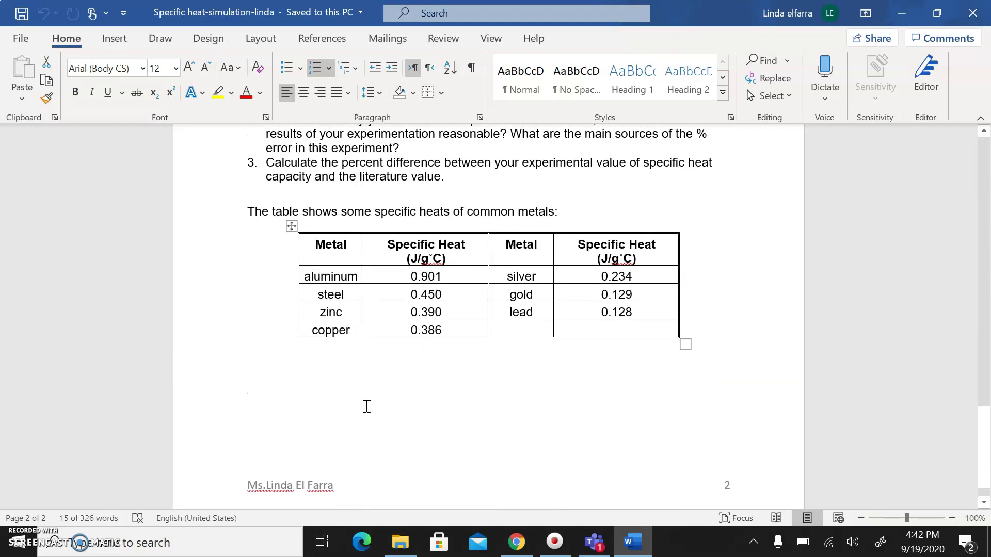
pyautogui.scroll(4, 335, 407)
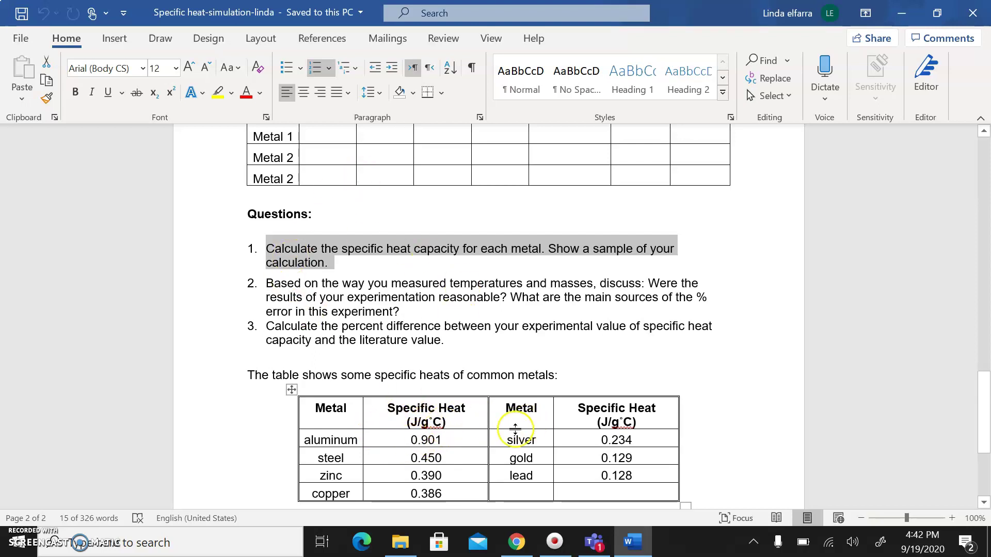
pyautogui.scroll(6, 515, 429)
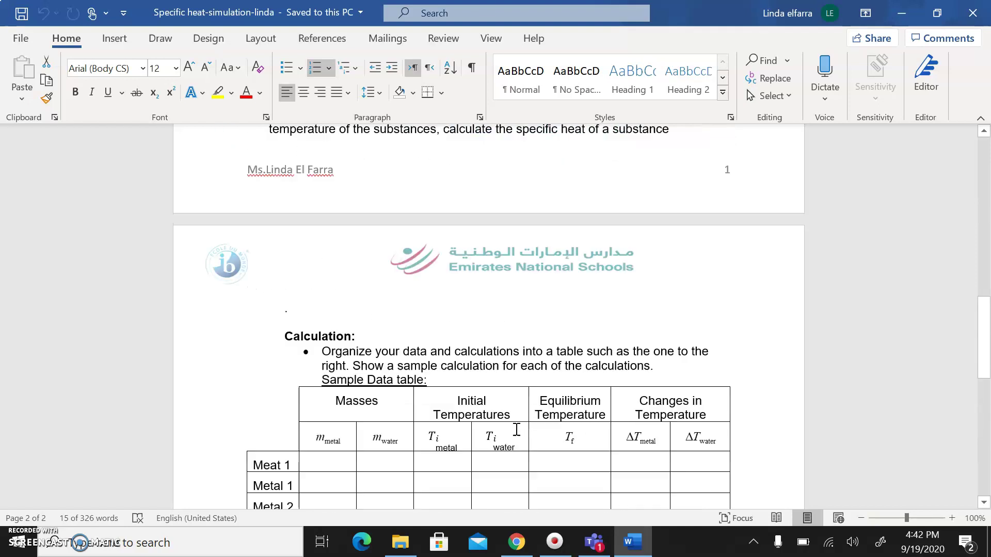
pyautogui.scroll(10, 518, 436)
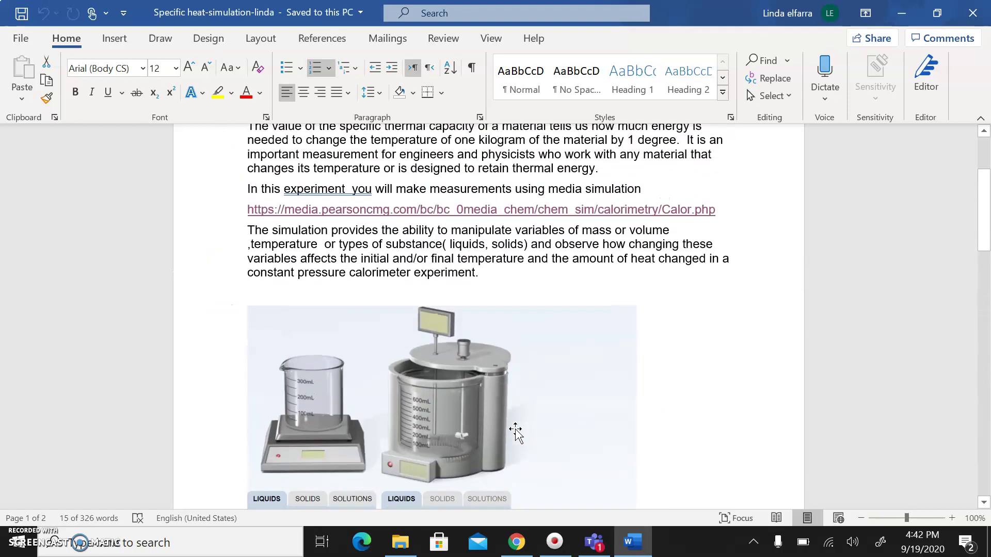